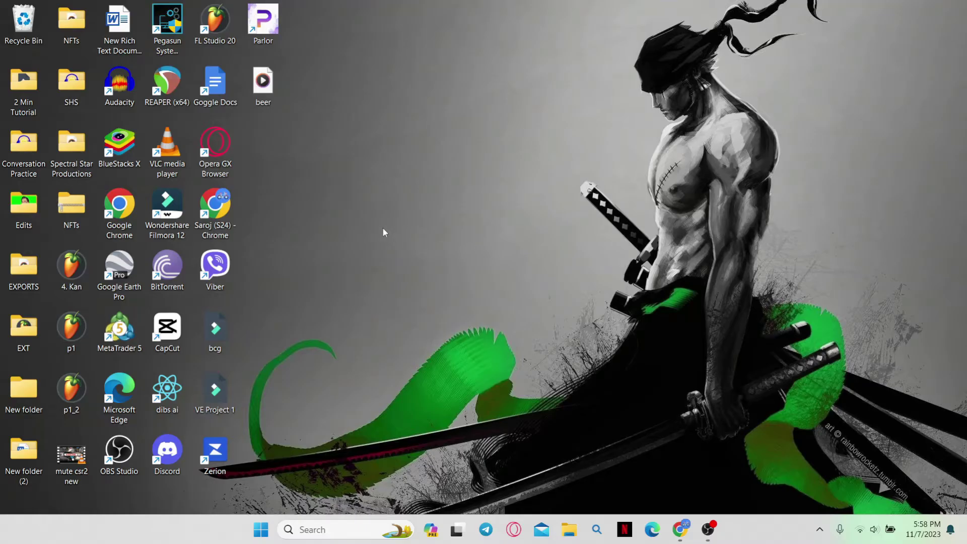
- Launch Chrome and navigate to affirm.com from the 'aff' address-bar suggestion
double_click(226, 207)
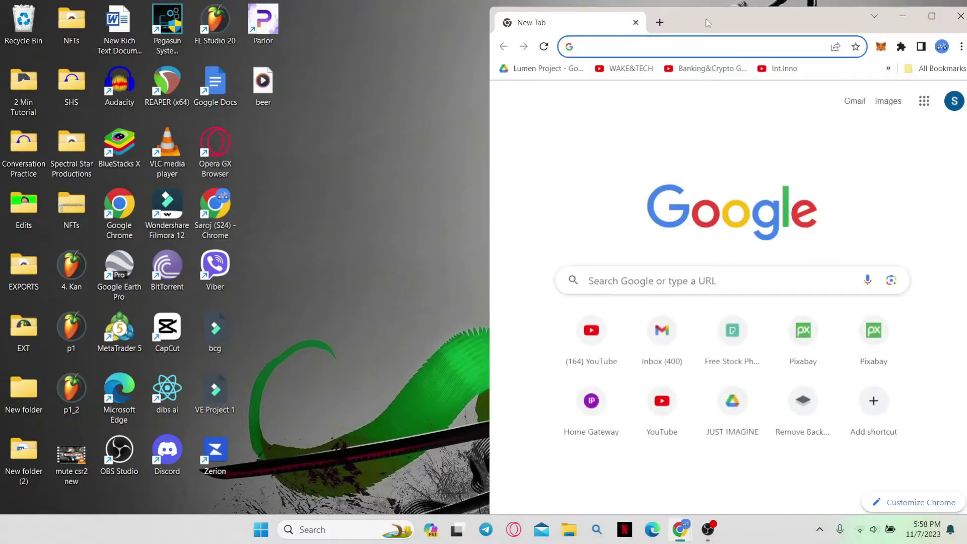
double_click(542, 25)
type("aff")
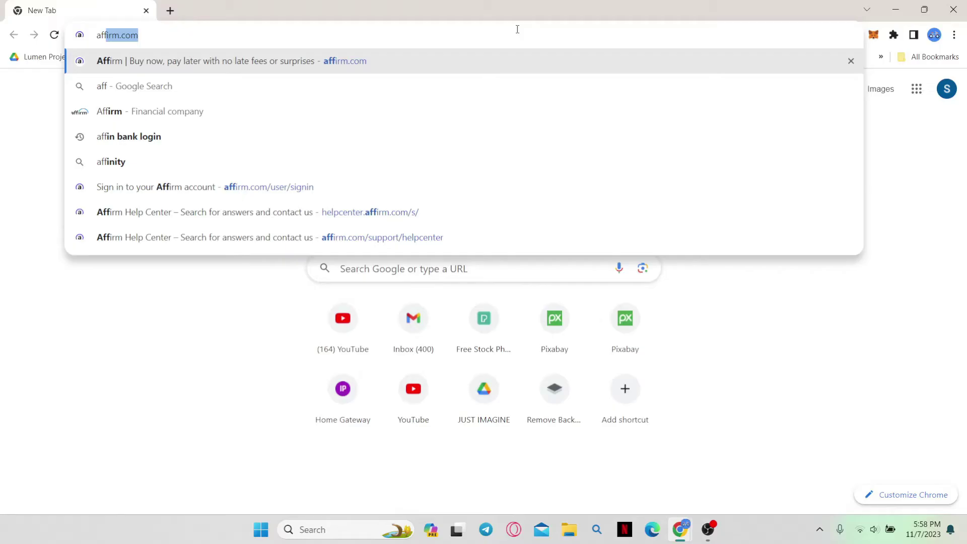
key("Return")
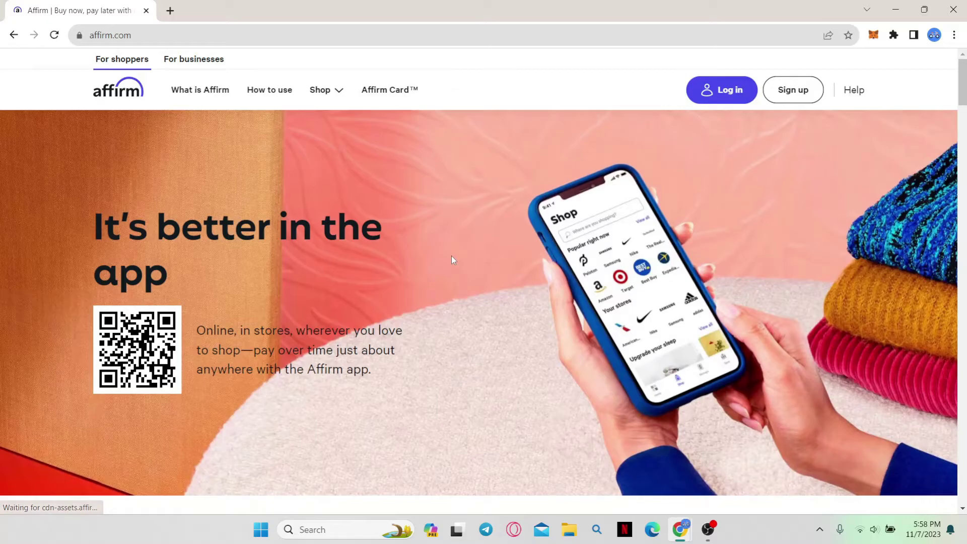
- Reach the Payments help topic via Help, then Account & security
left_click(856, 99)
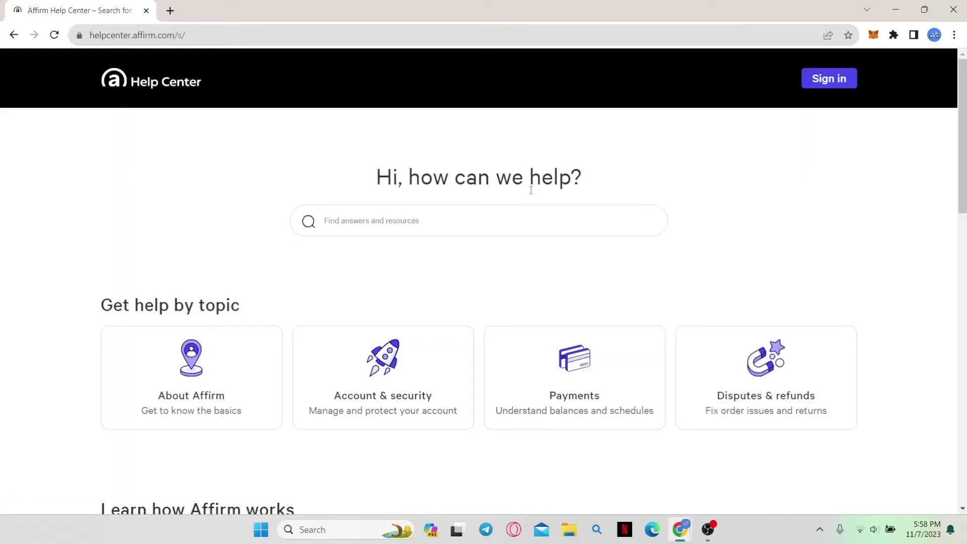
left_click(387, 379)
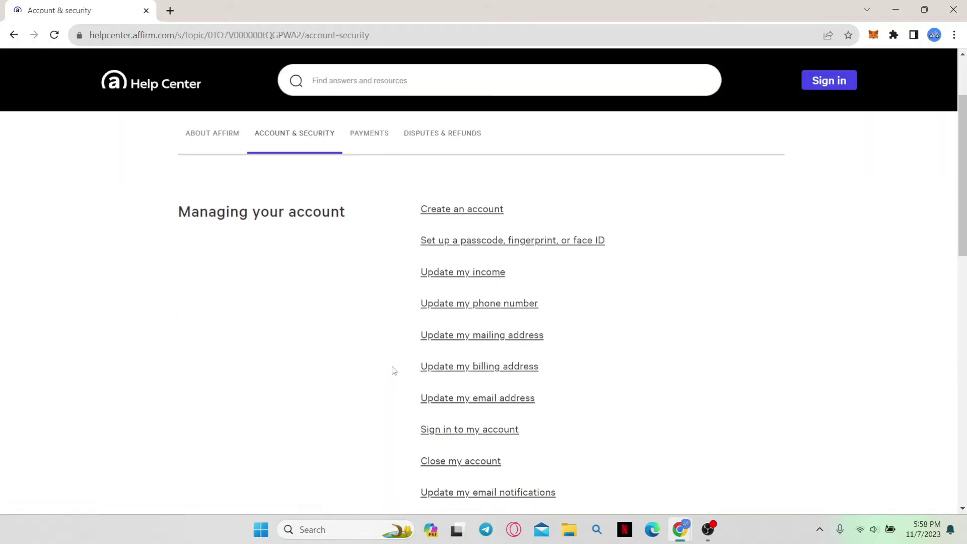
left_click(377, 140)
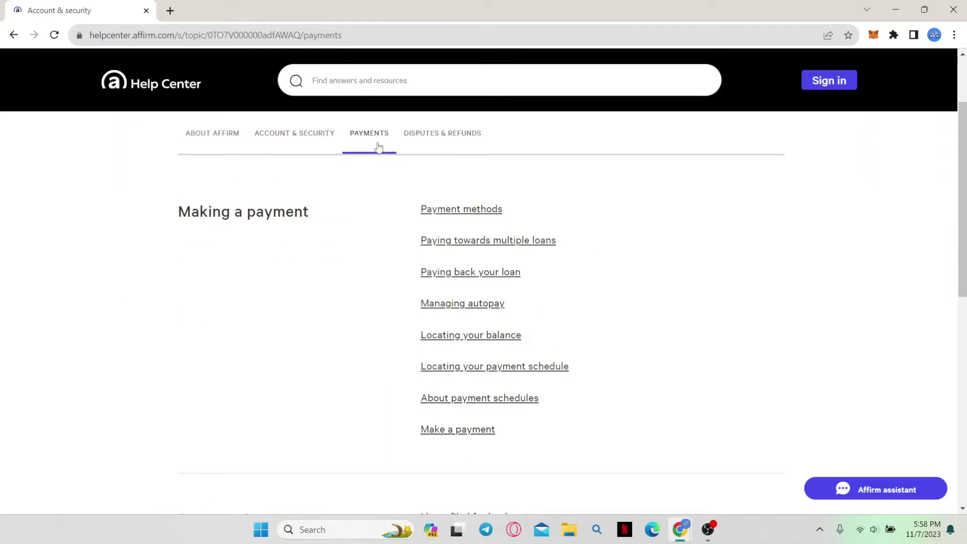
- Open the Payment methods article and highlight its note about updating payment methods
left_click(463, 214)
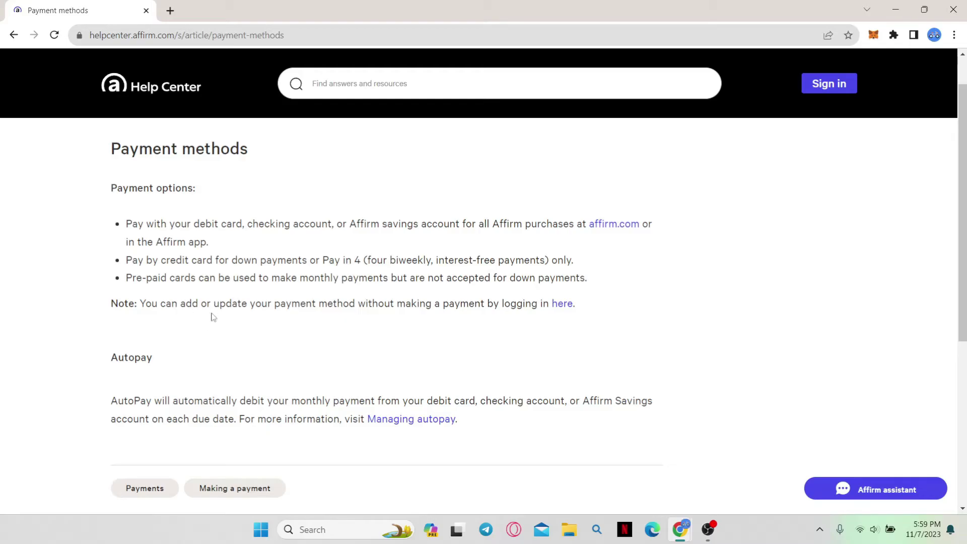
left_click_drag(226, 304, 516, 302)
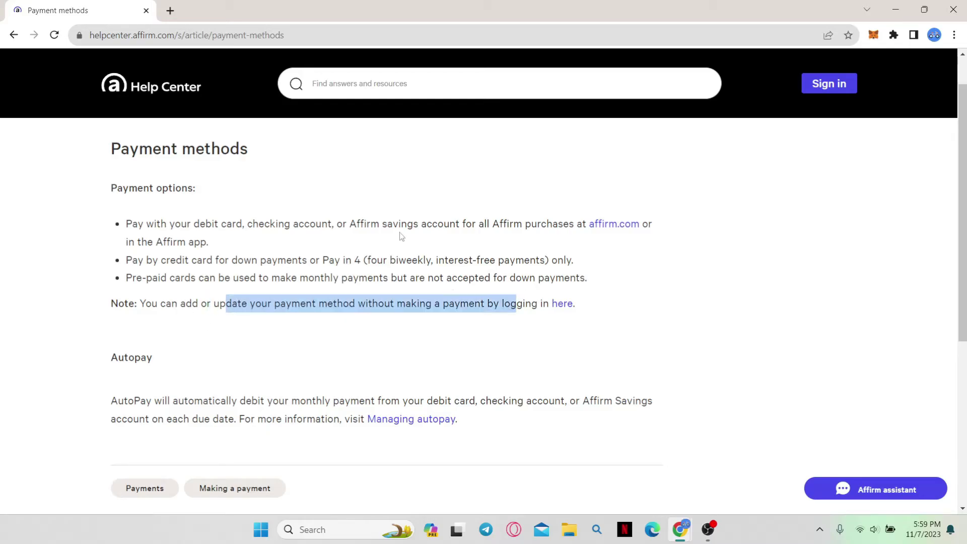
left_click(563, 305)
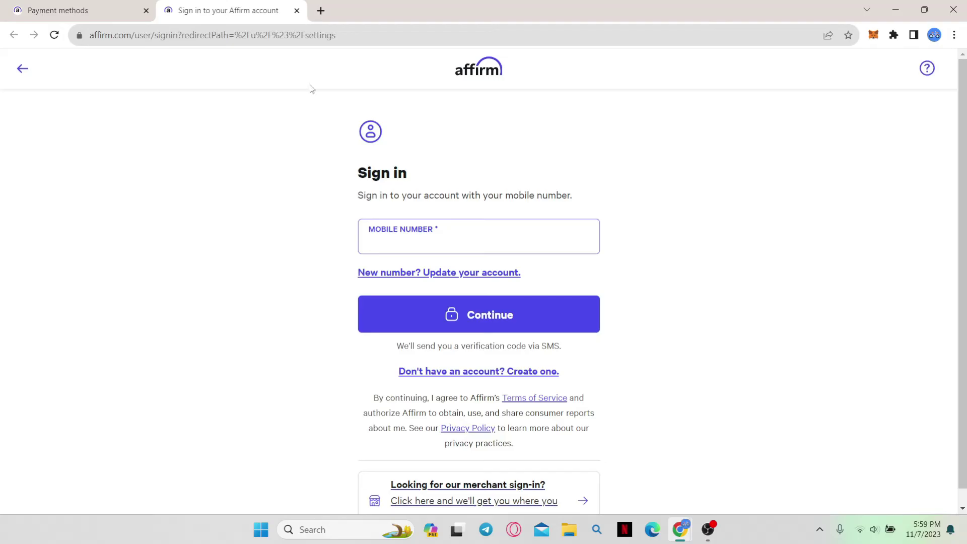
- Close the sign-in tab and minimize Chrome with Win+D to show the desktop
left_click(296, 11)
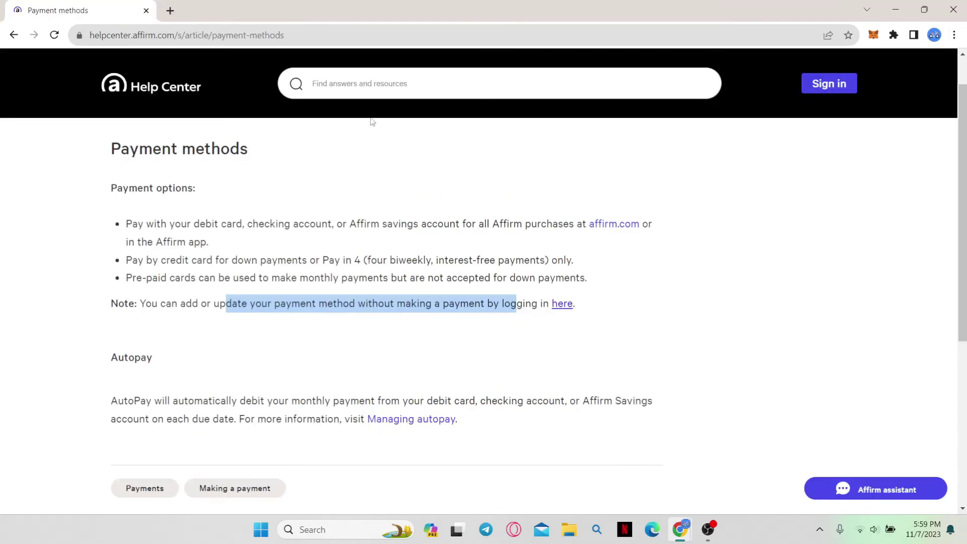
key("super+d")
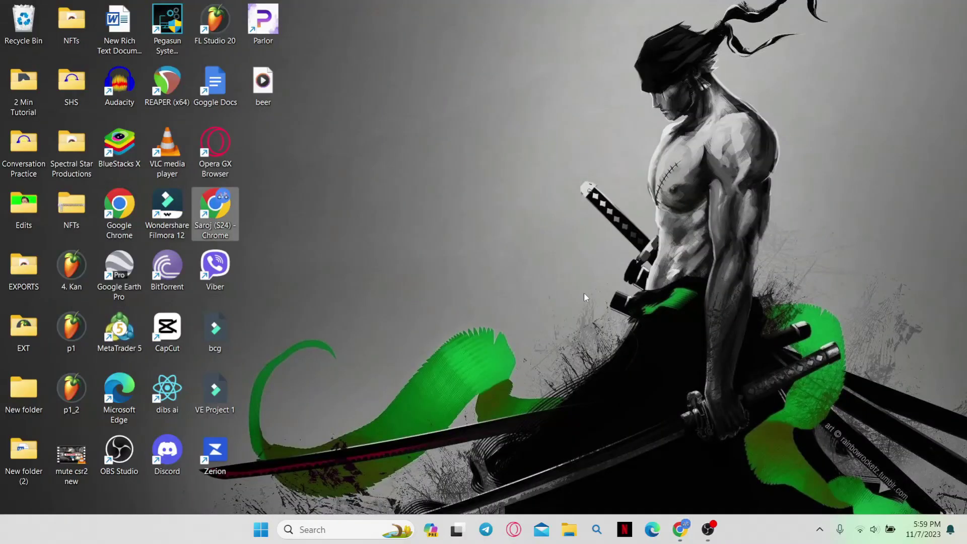